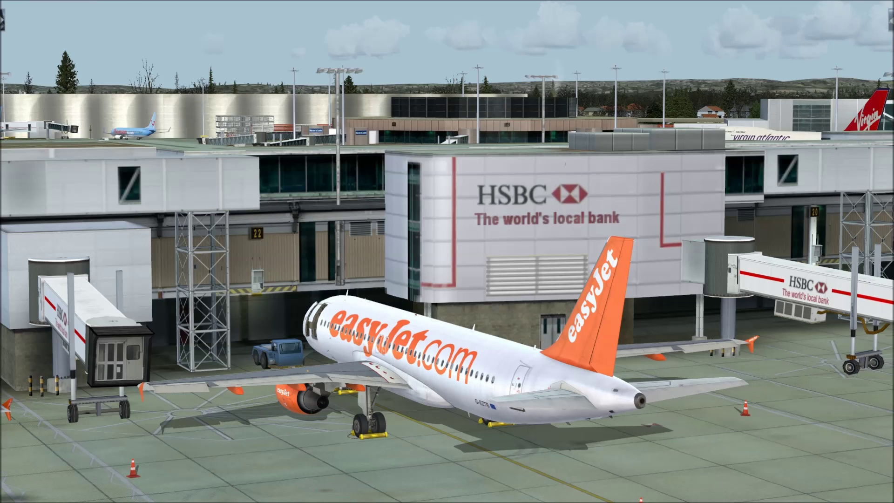
Switch from the spot view to the easyJet A320's virtual cockpit at gate 22.
{"action": "key", "text": "s"}
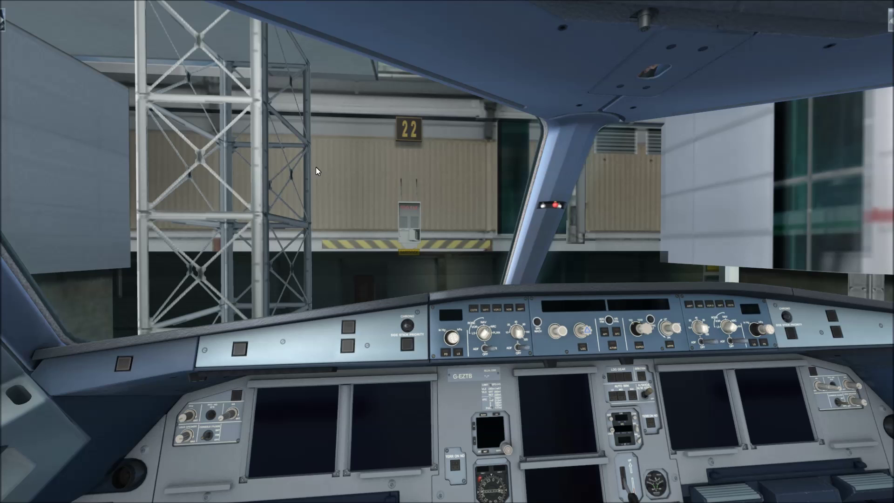
Bring up the overhead panel and switch on both batteries and external power.
{"action": "mouse_move", "coordinate": [2, 31]}
{"action": "left_click", "coordinate": [228, 20]}
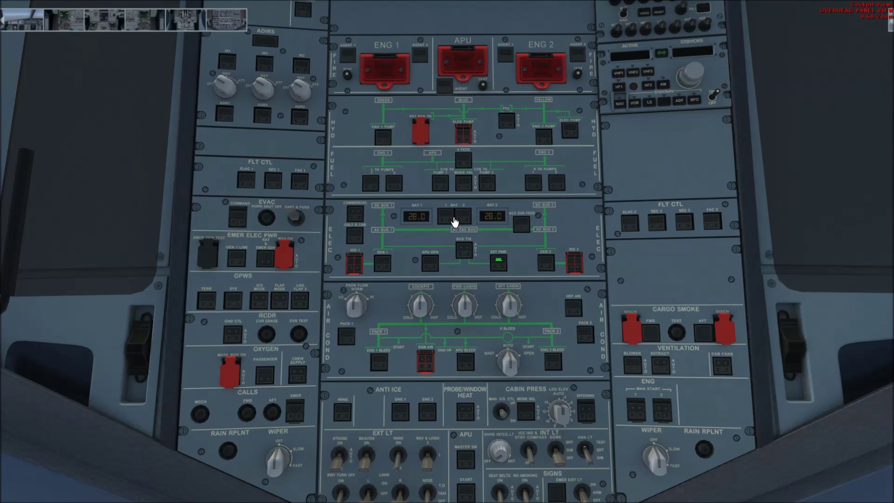
{"action": "left_click", "coordinate": [460, 224]}
{"action": "left_click", "coordinate": [494, 263]}
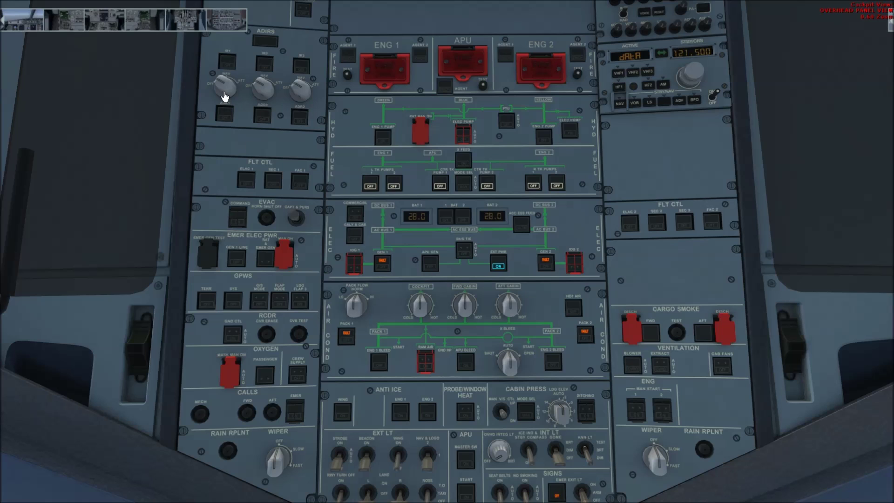
Start the APU, set IR 1, 2 and 3 to NAV, and return to the main view.
{"action": "left_click", "coordinate": [464, 461]}
{"action": "left_click", "coordinate": [464, 493]}
{"action": "left_click", "coordinate": [217, 86]}
{"action": "left_click", "coordinate": [269, 99]}
{"action": "left_click", "coordinate": [301, 92]}
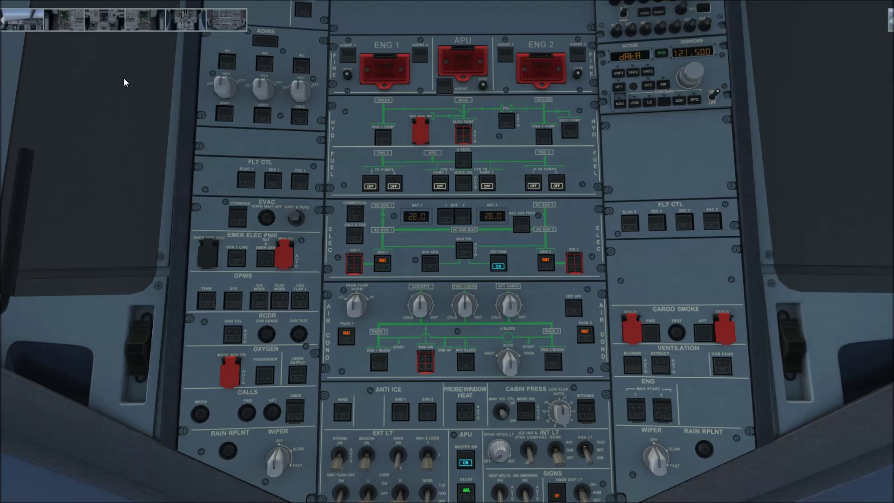
{"action": "left_click", "coordinate": [20, 24]}
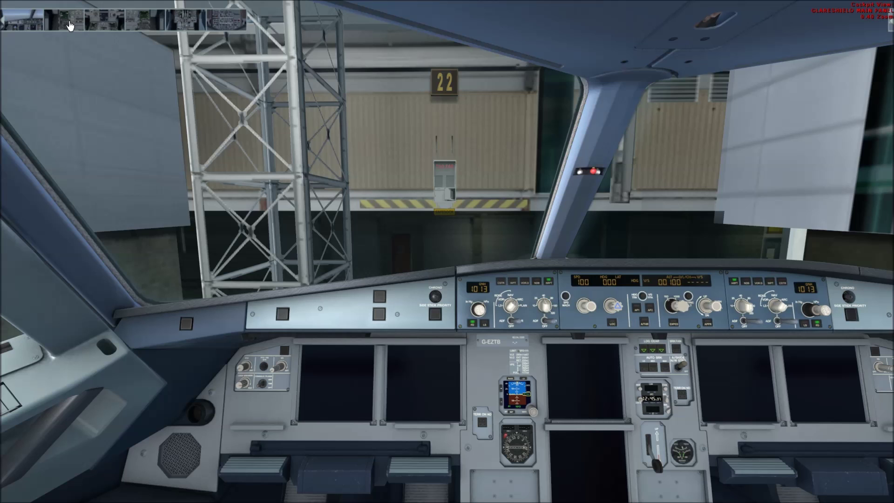
Show the captain's MCDU close-up with its A320-214 identification page.
{"action": "left_click", "coordinate": [69, 24]}
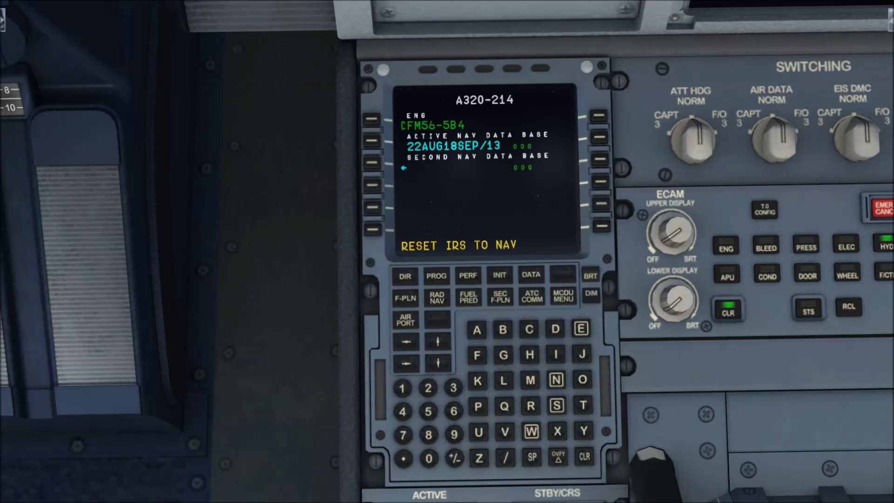
{"action": "mouse_move", "coordinate": [3, 22]}
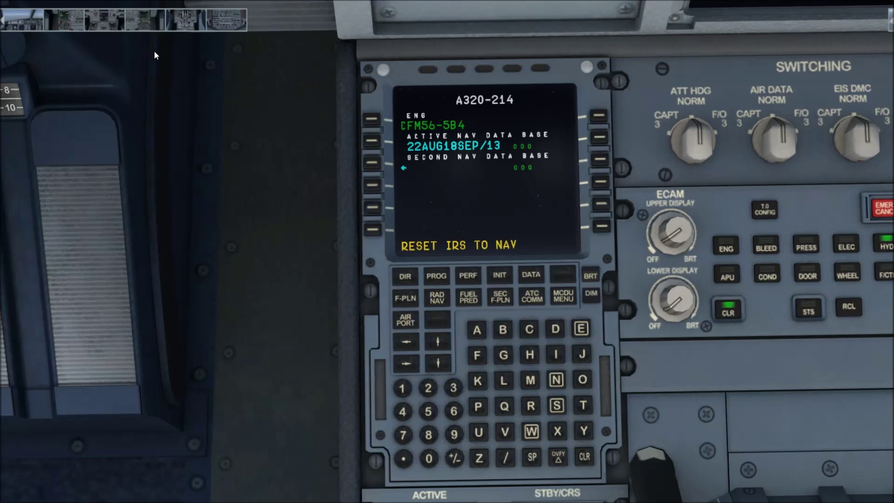
{"action": "left_click", "coordinate": [147, 21]}
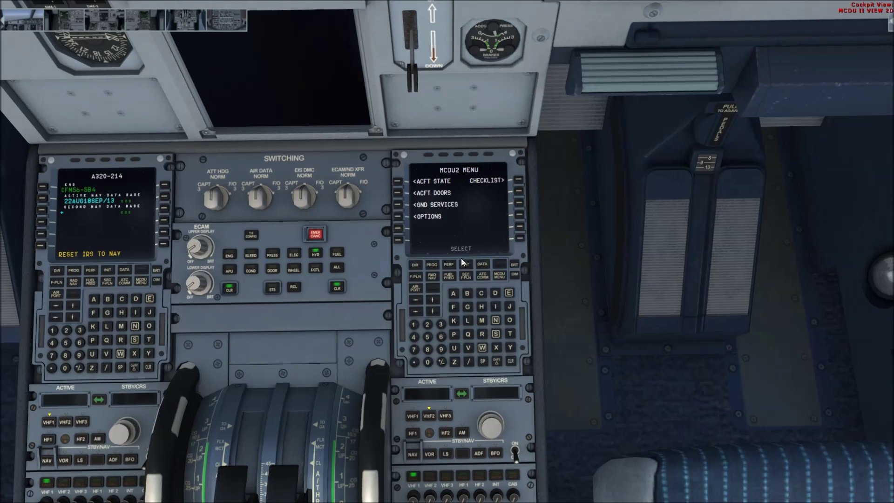
{"action": "scroll", "coordinate": [443, 298], "scroll_direction": "up", "scroll_amount": 5}
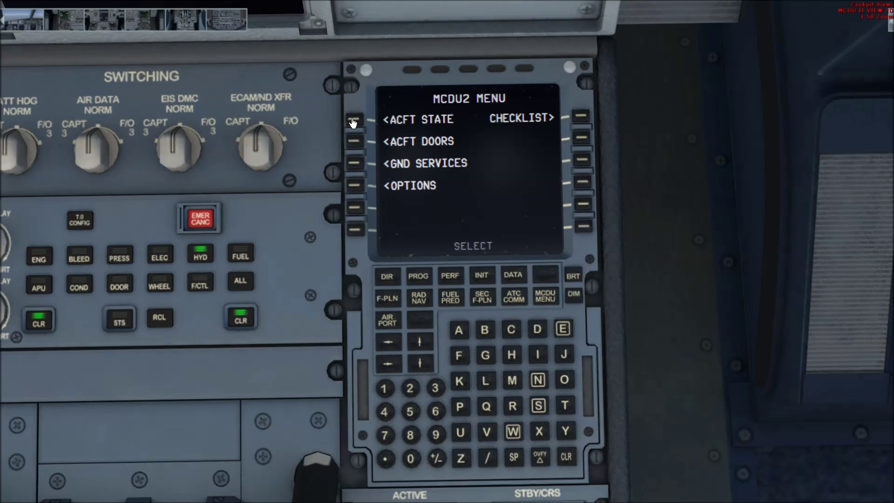
{"action": "left_click", "coordinate": [353, 121]}
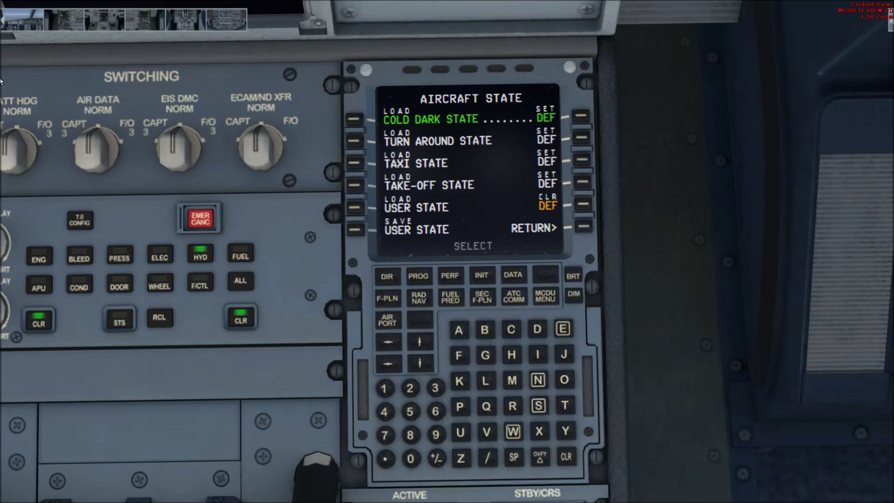
{"action": "left_click", "coordinate": [70, 21]}
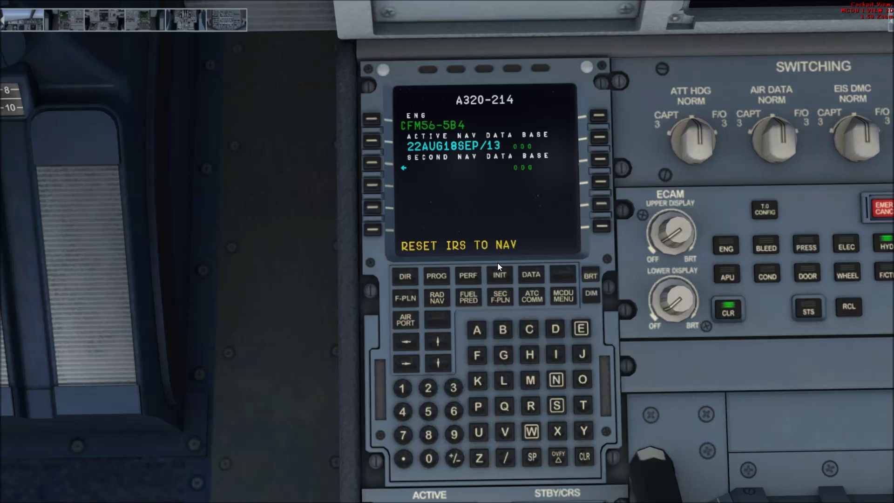
Open the MCDU INIT page, start IRS alignment, and turn both ECAM displays to BRT.
{"action": "left_click", "coordinate": [499, 278]}
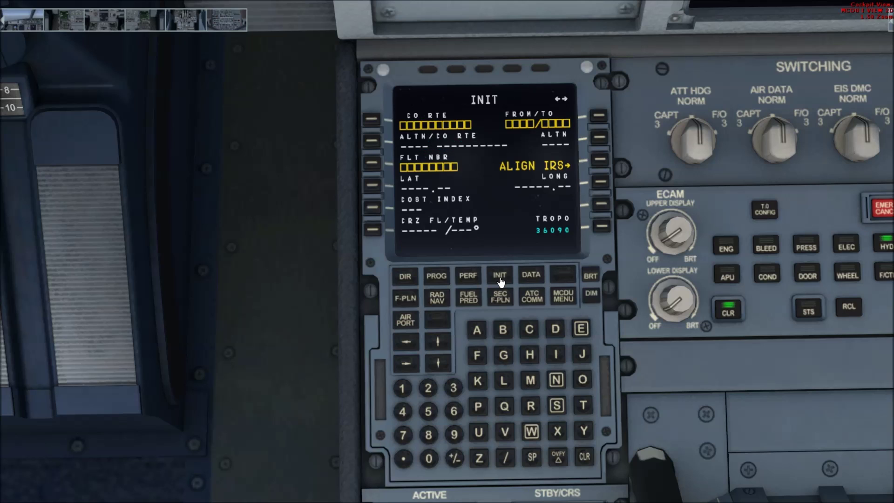
{"action": "left_click", "coordinate": [599, 166]}
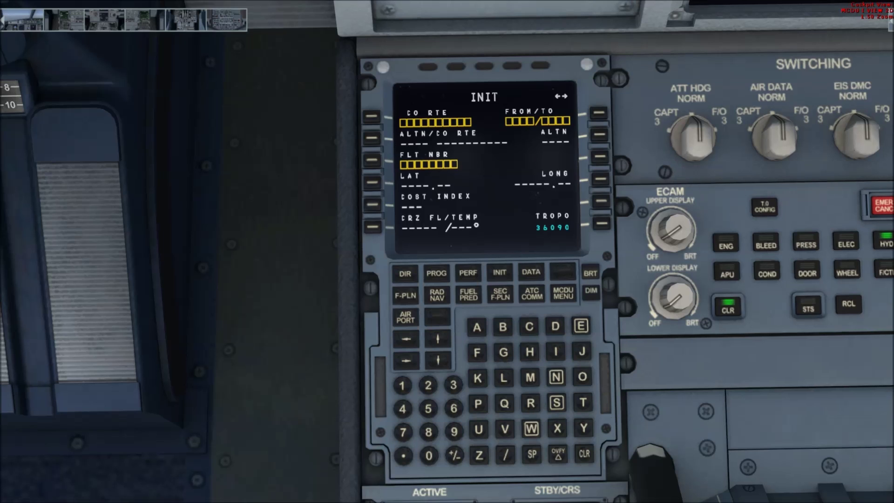
{"action": "scroll", "coordinate": [677, 240], "scroll_direction": "up", "scroll_amount": 8}
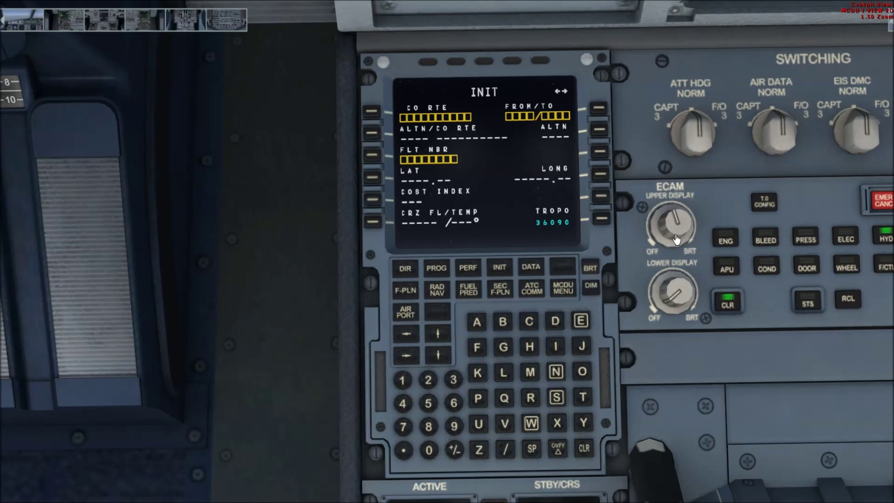
{"action": "scroll", "coordinate": [669, 292], "scroll_direction": "up", "scroll_amount": 8}
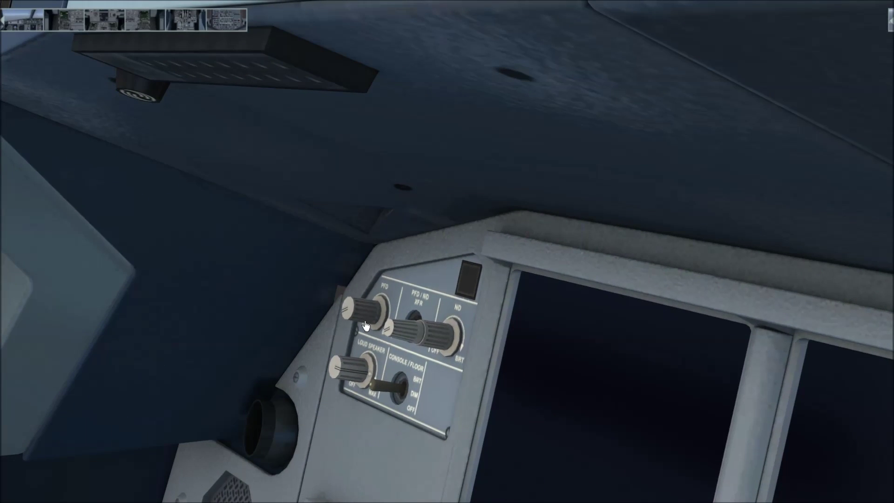
Turn the captain's PFD and ND brightness knobs fully up.
{"action": "left_click", "coordinate": [364, 322]}
{"action": "left_click", "coordinate": [363, 322]}
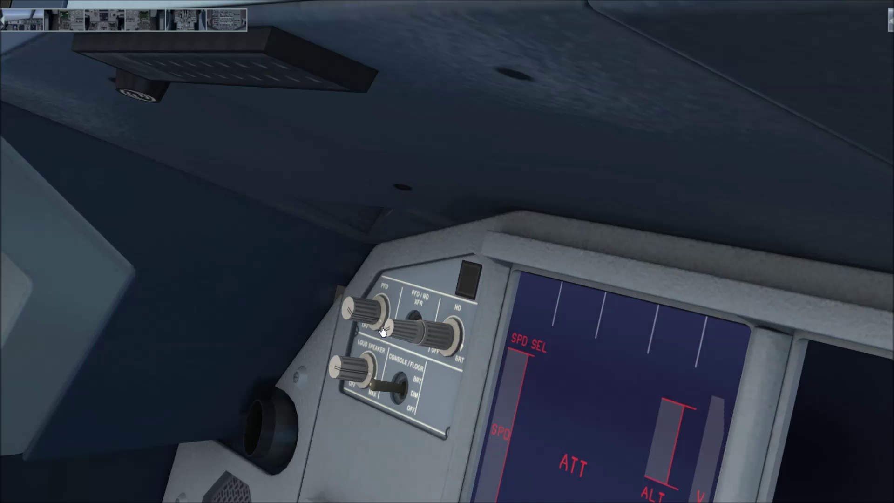
{"action": "left_click", "coordinate": [387, 330]}
{"action": "left_click", "coordinate": [387, 329]}
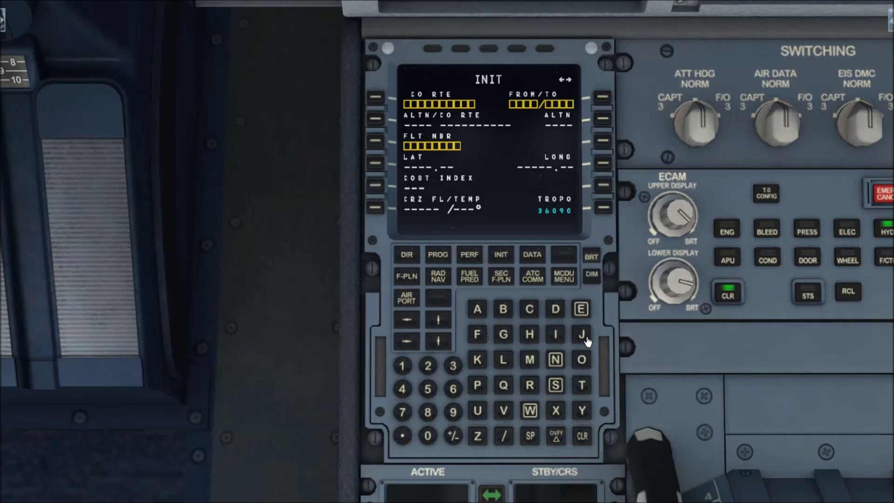
Key the departure code EGKK and the slash separator into the scratchpad.
{"action": "left_click", "coordinate": [581, 310]}
{"action": "left_click", "coordinate": [504, 336]}
{"action": "left_click", "coordinate": [479, 362]}
{"action": "left_click", "coordinate": [479, 364]}
{"action": "left_click", "coordinate": [504, 440]}
Key destination EIDW, correcting a typo, and enter EGKK/EIDW as FROM/TO.
{"action": "left_click", "coordinate": [580, 309]}
{"action": "left_click", "coordinate": [553, 313]}
{"action": "left_click", "coordinate": [583, 437]}
{"action": "left_click", "coordinate": [555, 337]}
{"action": "left_click", "coordinate": [556, 310]}
{"action": "left_click", "coordinate": [530, 410]}
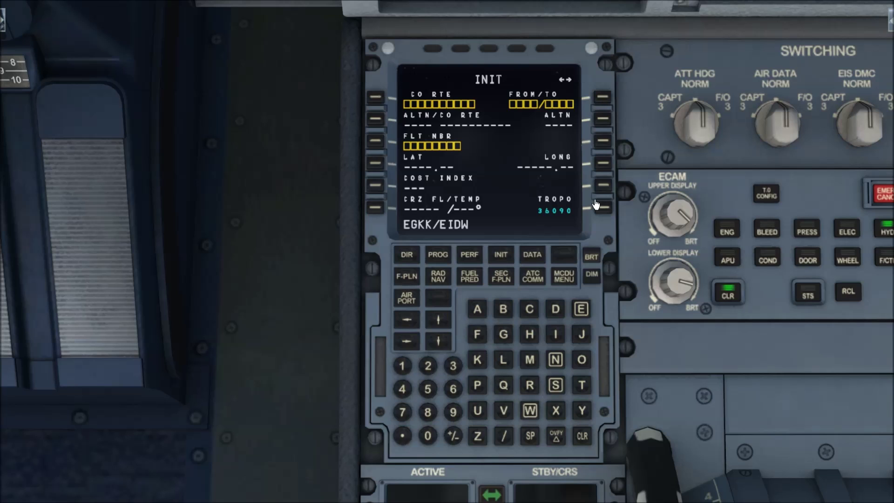
{"action": "left_click", "coordinate": [602, 98]}
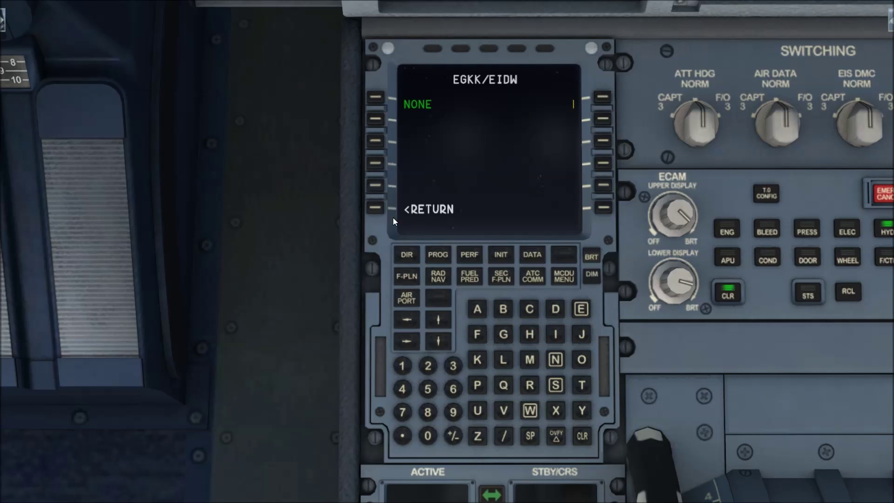
Return to the INIT page and enter flight number EASY320.
{"action": "left_click", "coordinate": [376, 209]}
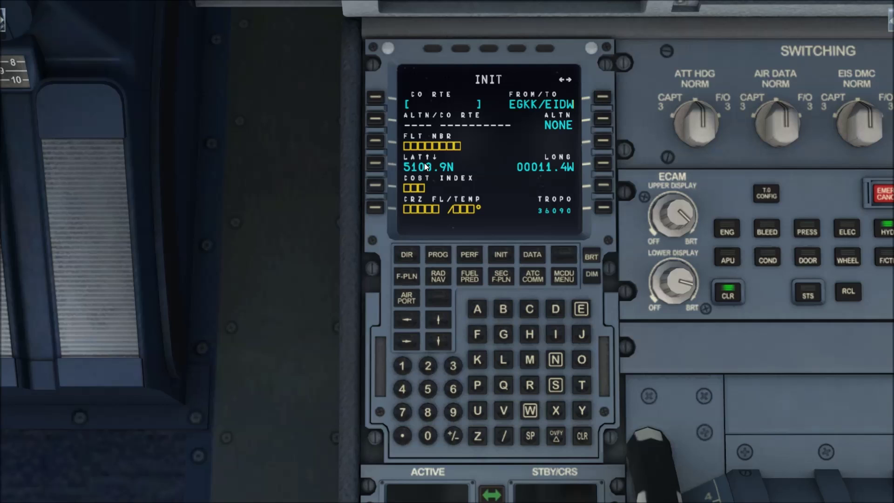
{"action": "left_click", "coordinate": [581, 308]}
{"action": "left_click", "coordinate": [482, 315]}
{"action": "left_click", "coordinate": [551, 387]}
{"action": "left_click", "coordinate": [581, 413]}
{"action": "left_click", "coordinate": [453, 366]}
{"action": "left_click", "coordinate": [427, 366]}
{"action": "left_click", "coordinate": [427, 436]}
{"action": "left_click", "coordinate": [373, 146]}
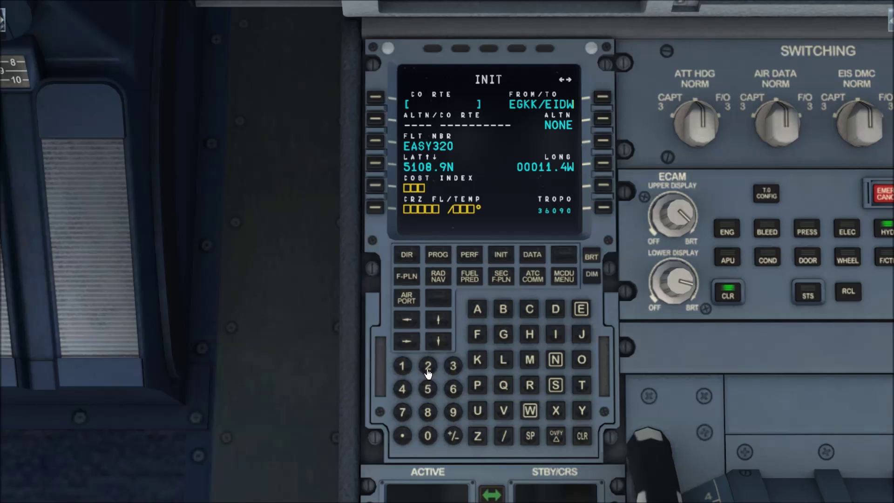
Set the cost index to 30.
{"action": "left_click", "coordinate": [453, 368]}
{"action": "left_click", "coordinate": [426, 435]}
{"action": "left_click", "coordinate": [376, 186]}
Set cruise level FL200 and move to the fuel-and-weight INIT B page.
{"action": "left_click", "coordinate": [429, 367]}
{"action": "left_click", "coordinate": [429, 437]}
{"action": "left_click", "coordinate": [428, 436]}
{"action": "left_click", "coordinate": [375, 207]}
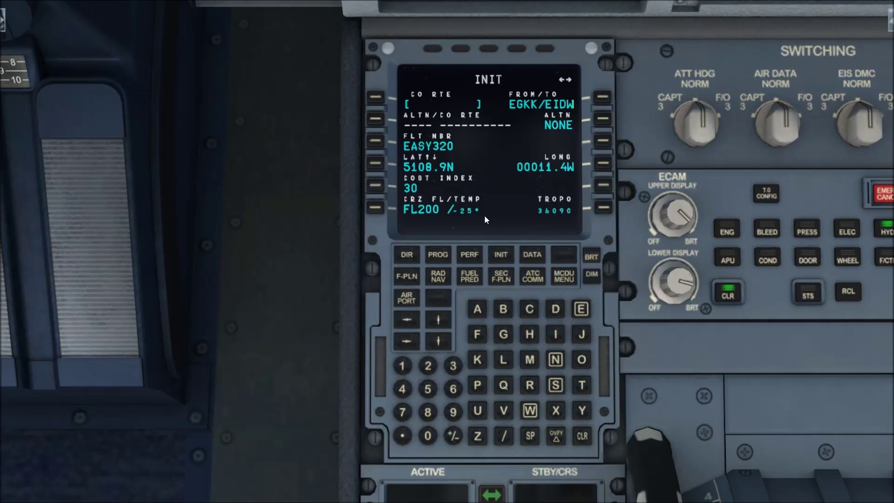
{"action": "left_click", "coordinate": [408, 345]}
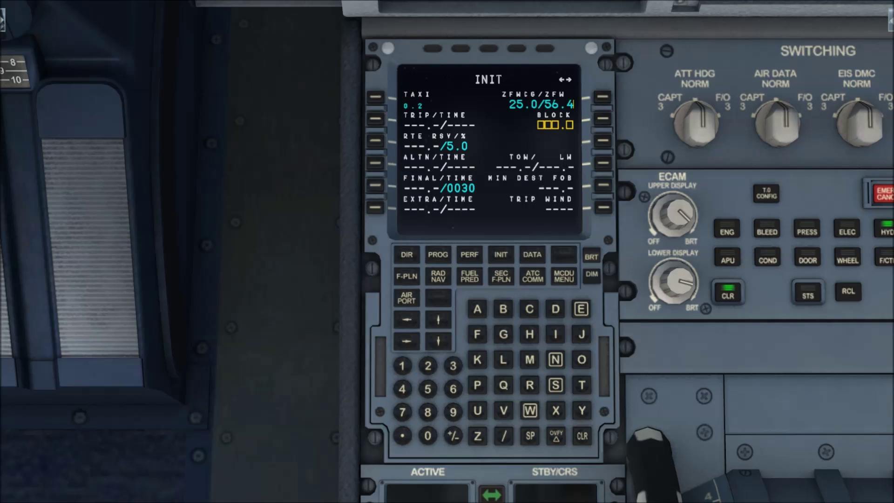
Enter block fuel of 19.0 on the fuel prediction page.
{"action": "key", "text": "a"}
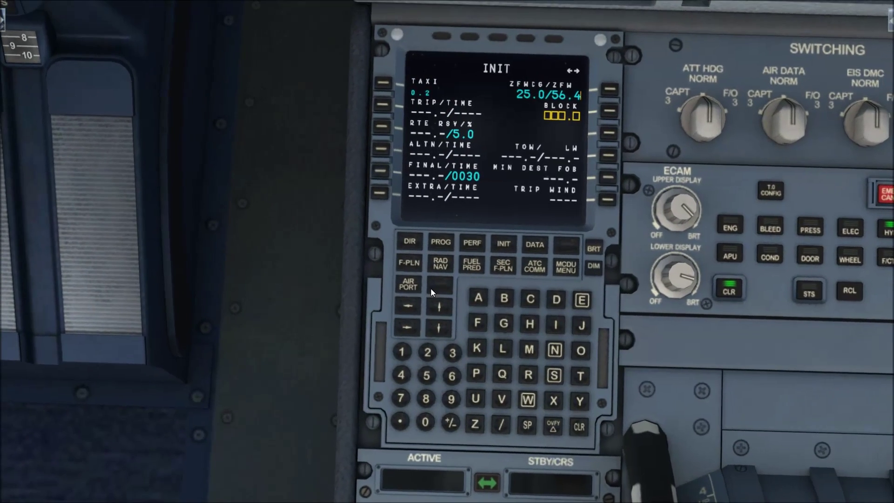
{"action": "left_click", "coordinate": [401, 359]}
{"action": "left_click", "coordinate": [451, 398]}
{"action": "left_click", "coordinate": [400, 422]}
{"action": "left_click", "coordinate": [426, 423]}
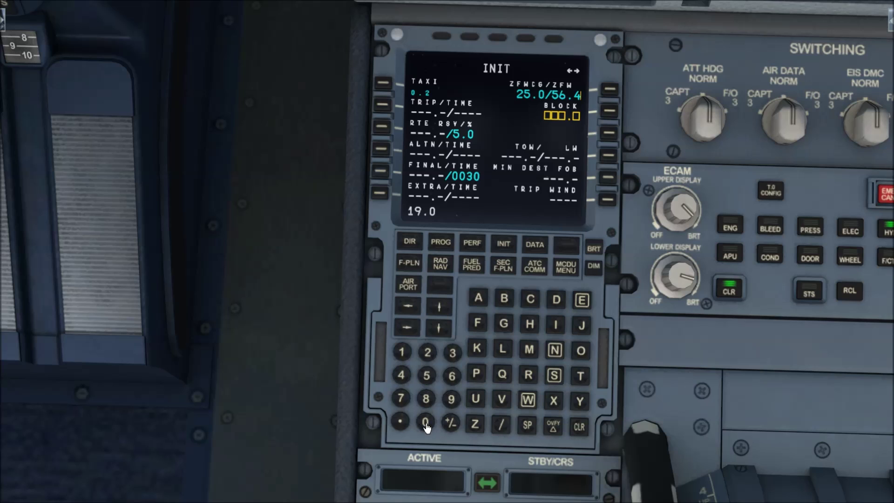
{"action": "left_click", "coordinate": [609, 112]}
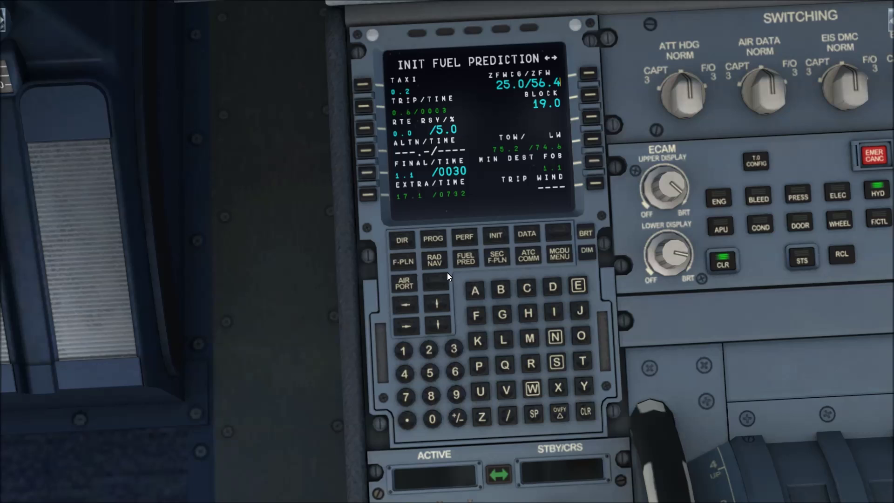
Open the flight plan and bring up EGKK's departure runways via lateral revision.
{"action": "left_click", "coordinate": [403, 262]}
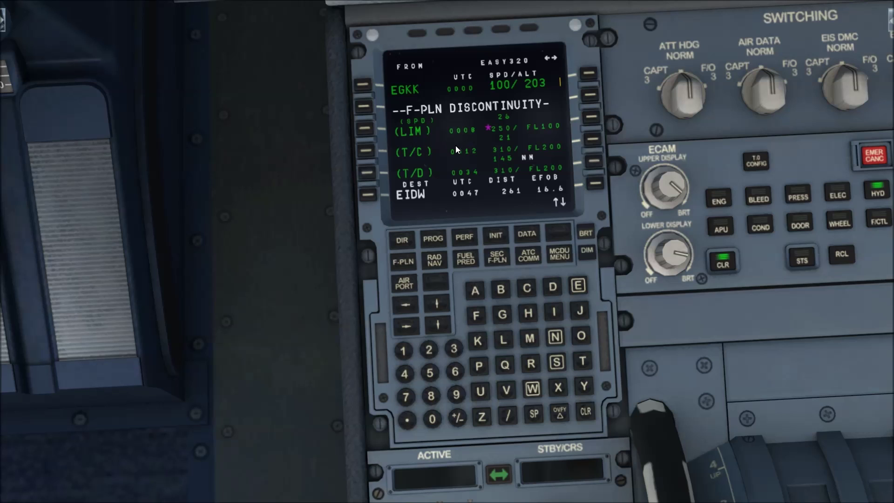
{"action": "left_click", "coordinate": [366, 88]}
{"action": "left_click", "coordinate": [365, 86]}
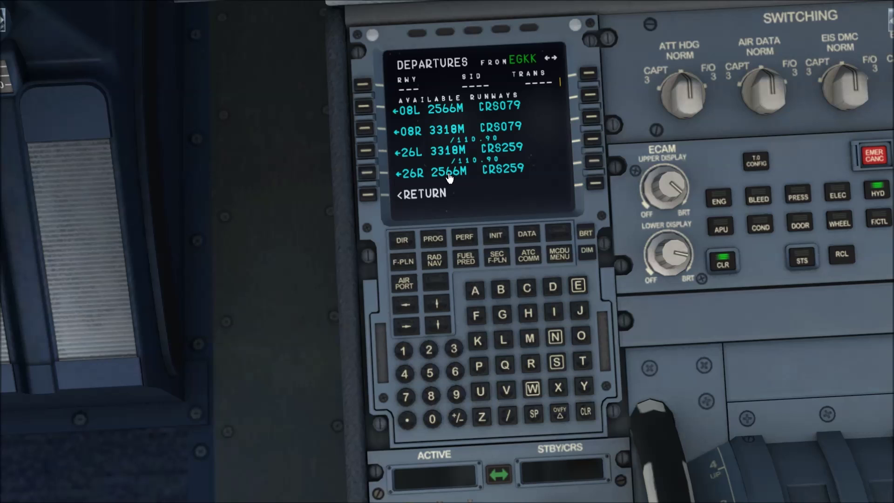
Select runway 26L and the KENE2M SID with no transition for the EGKK departure.
{"action": "left_click", "coordinate": [366, 151]}
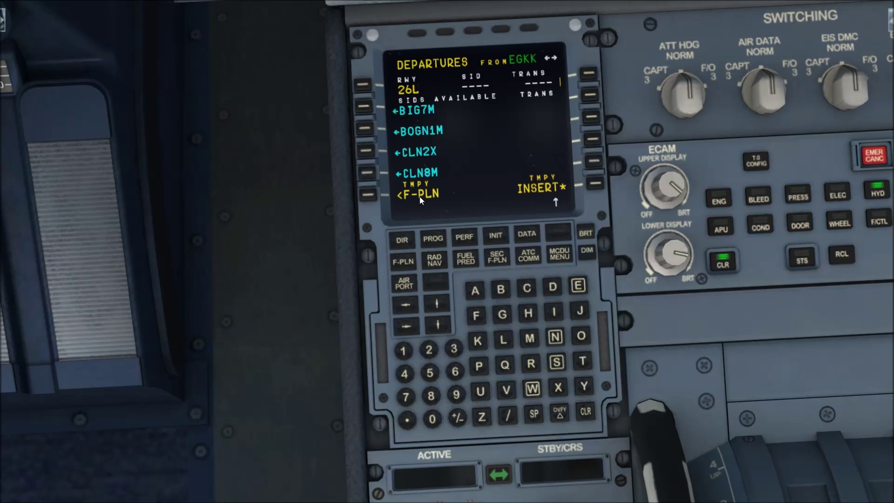
{"action": "left_click", "coordinate": [435, 302]}
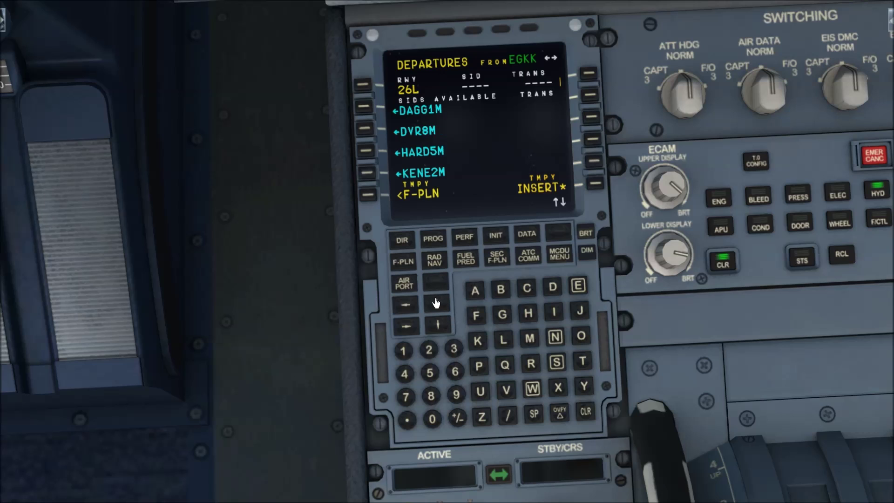
{"action": "left_click", "coordinate": [371, 173]}
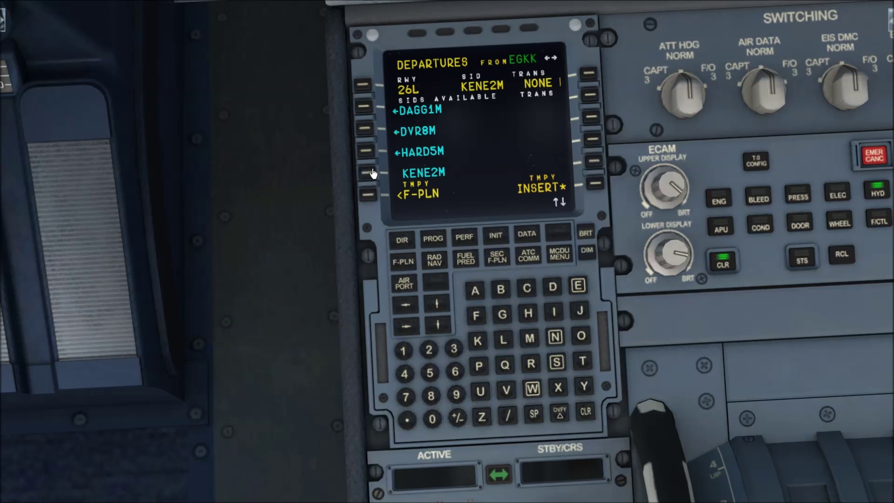
Insert the temporary KENE2M departure and scroll the flight plan to the discontinuity before EIDW.
{"action": "left_click", "coordinate": [594, 184]}
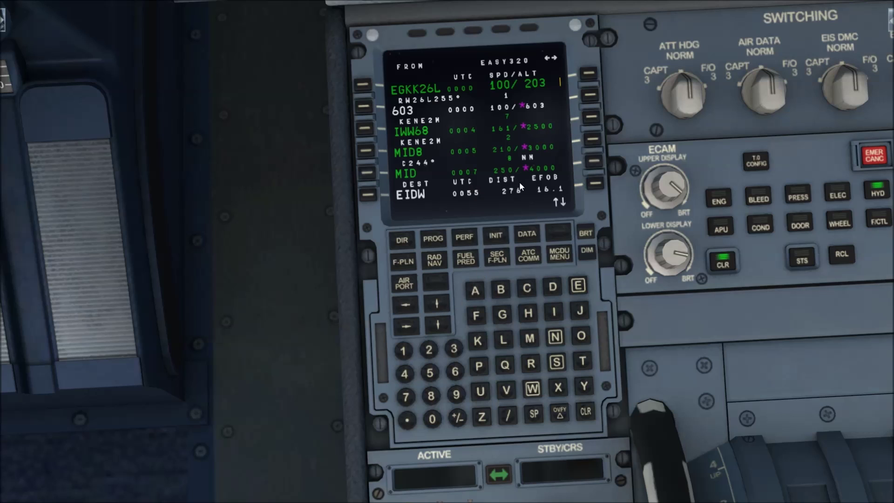
{"action": "left_click", "coordinate": [439, 309]}
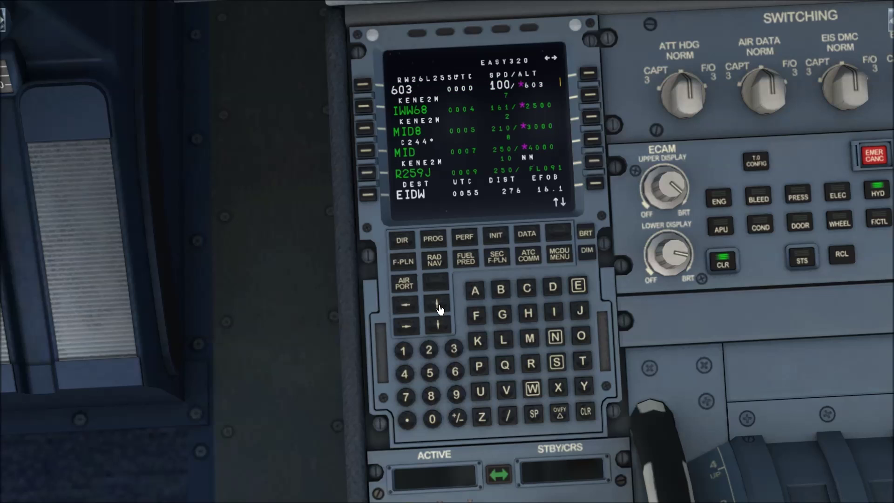
{"action": "left_click", "coordinate": [439, 308]}
{"action": "left_click", "coordinate": [439, 309]}
{"action": "left_click", "coordinate": [439, 308]}
{"action": "left_click", "coordinate": [439, 308]}
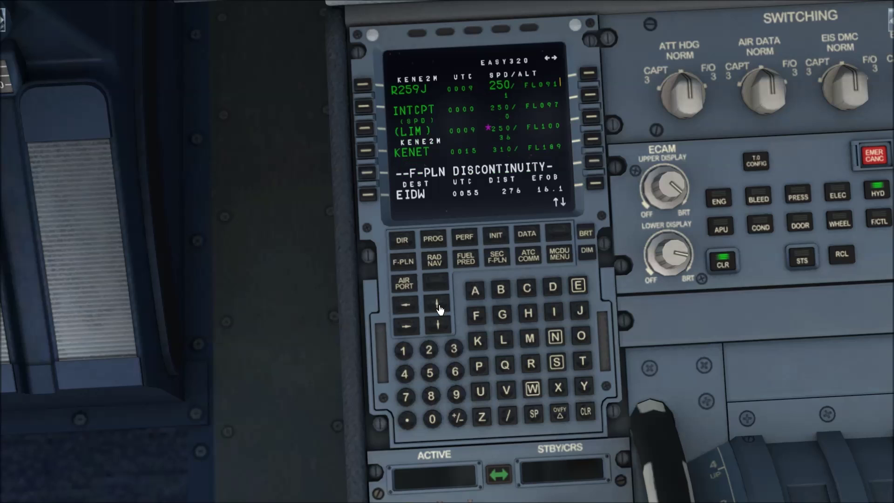
{"action": "left_click", "coordinate": [439, 308]}
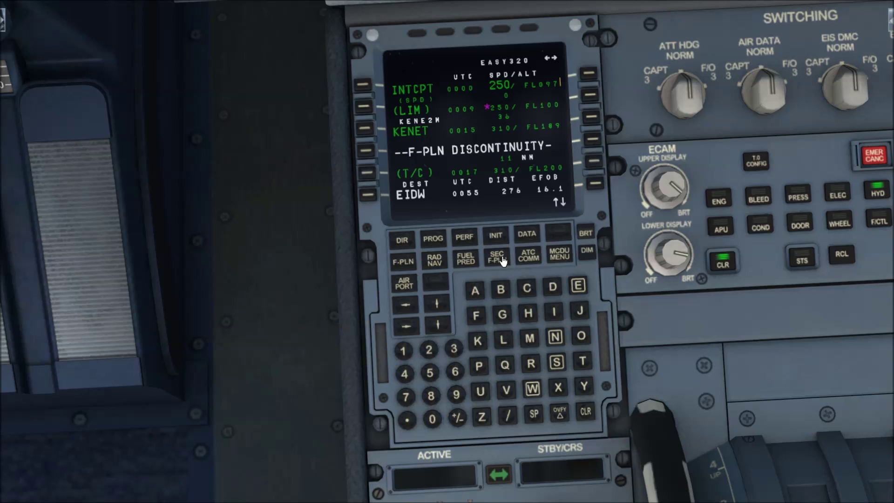